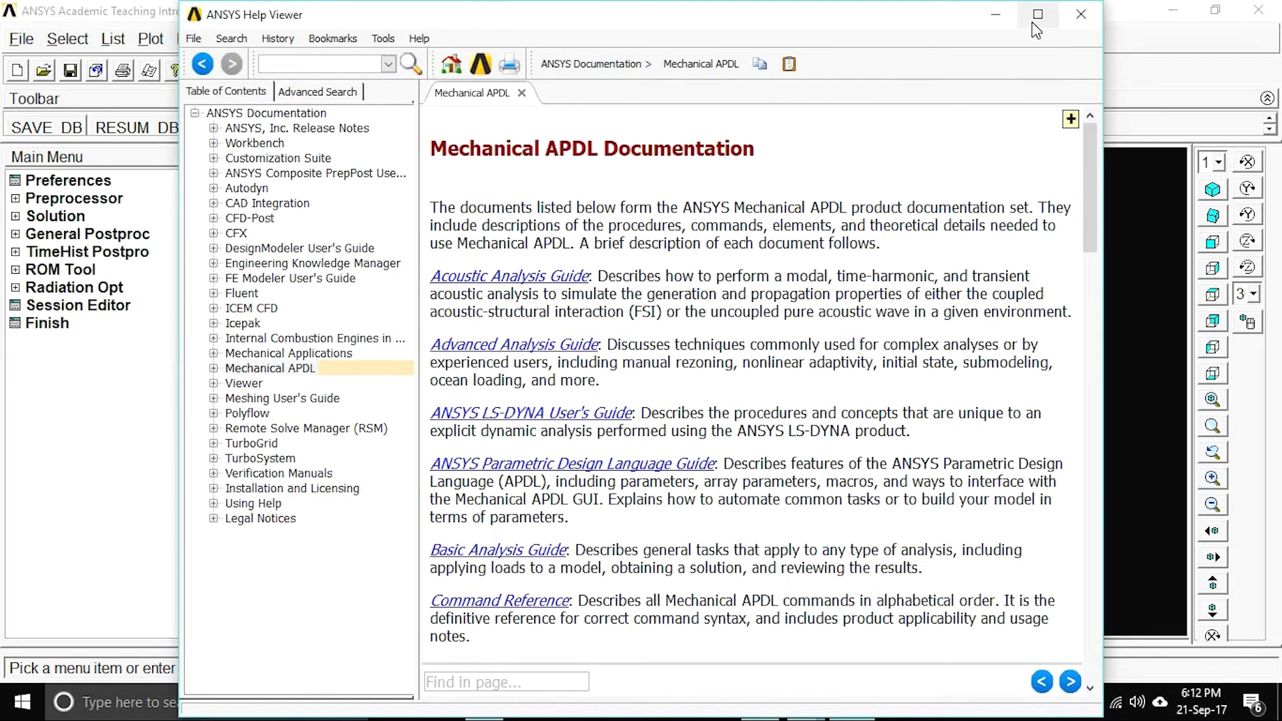
Maximize the ANSYS Help Viewer and open the Basic Analysis Guide.
{"action": "left_click", "coordinate": [1032, 20]}
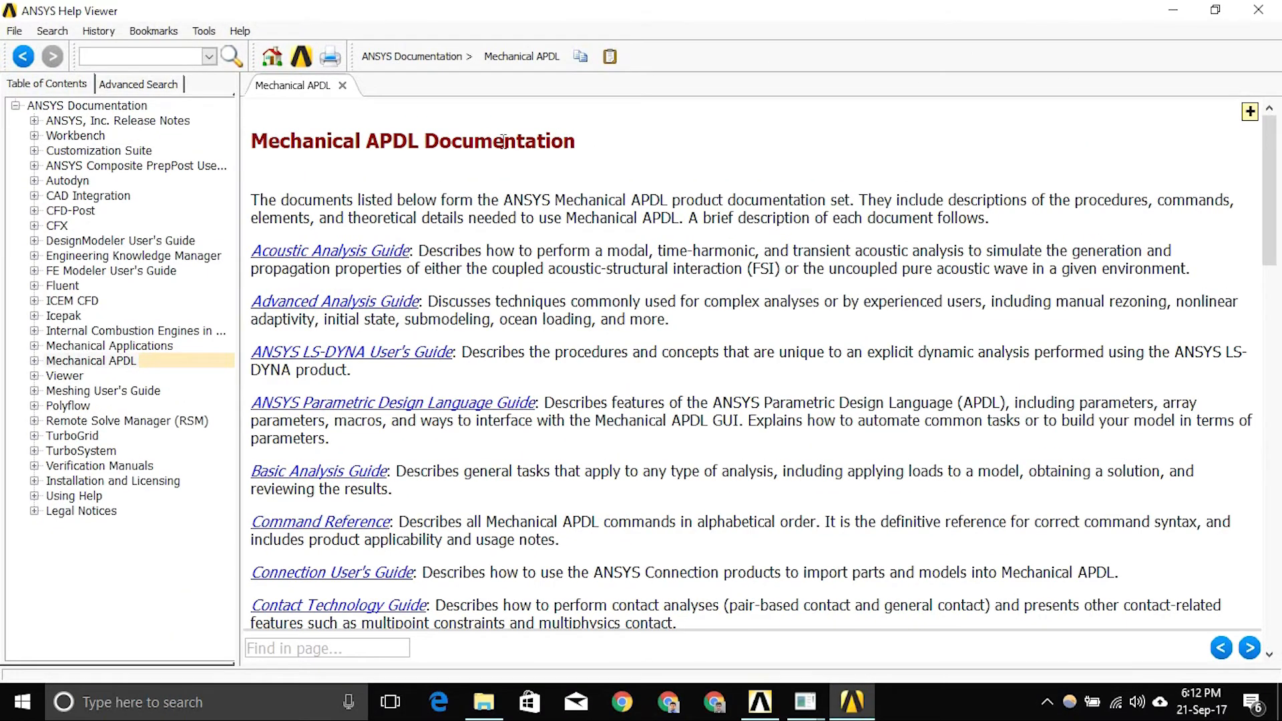
{"action": "left_click", "coordinate": [332, 480]}
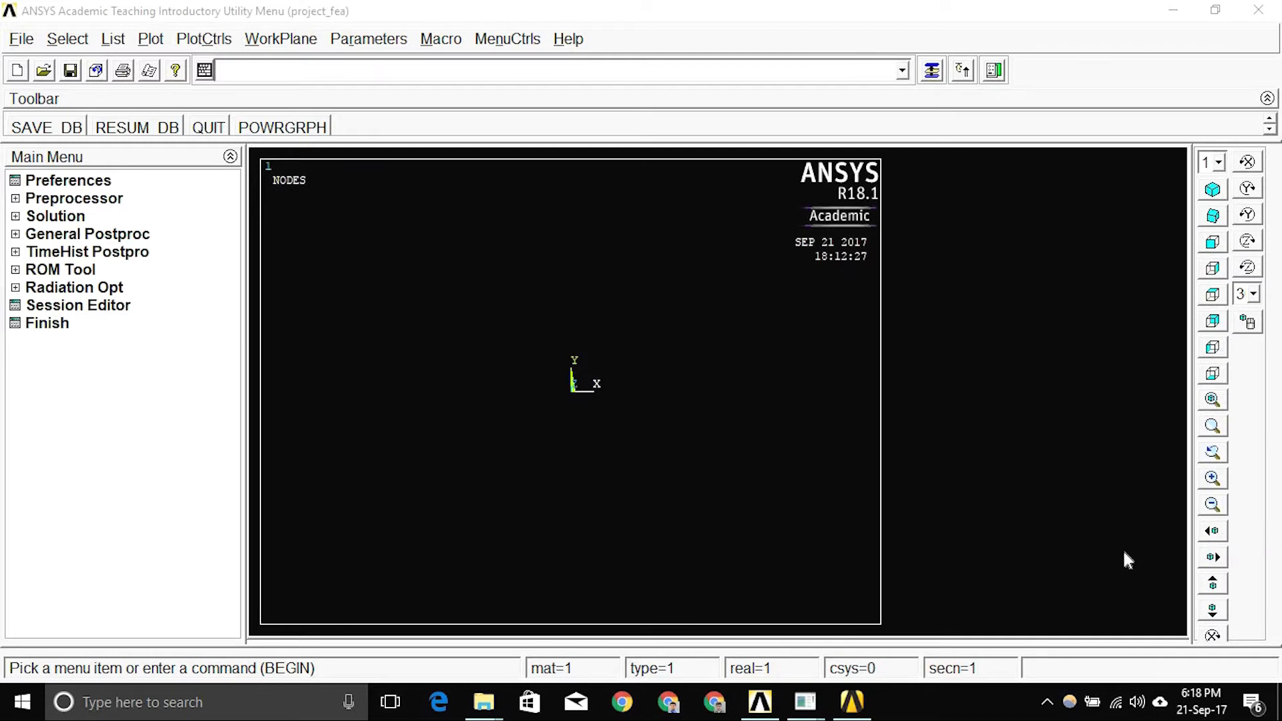
Bring up and minimize the Mechanical APDL Output Window, then open Preferences for GUI Filtering.
{"action": "left_click", "coordinate": [793, 701]}
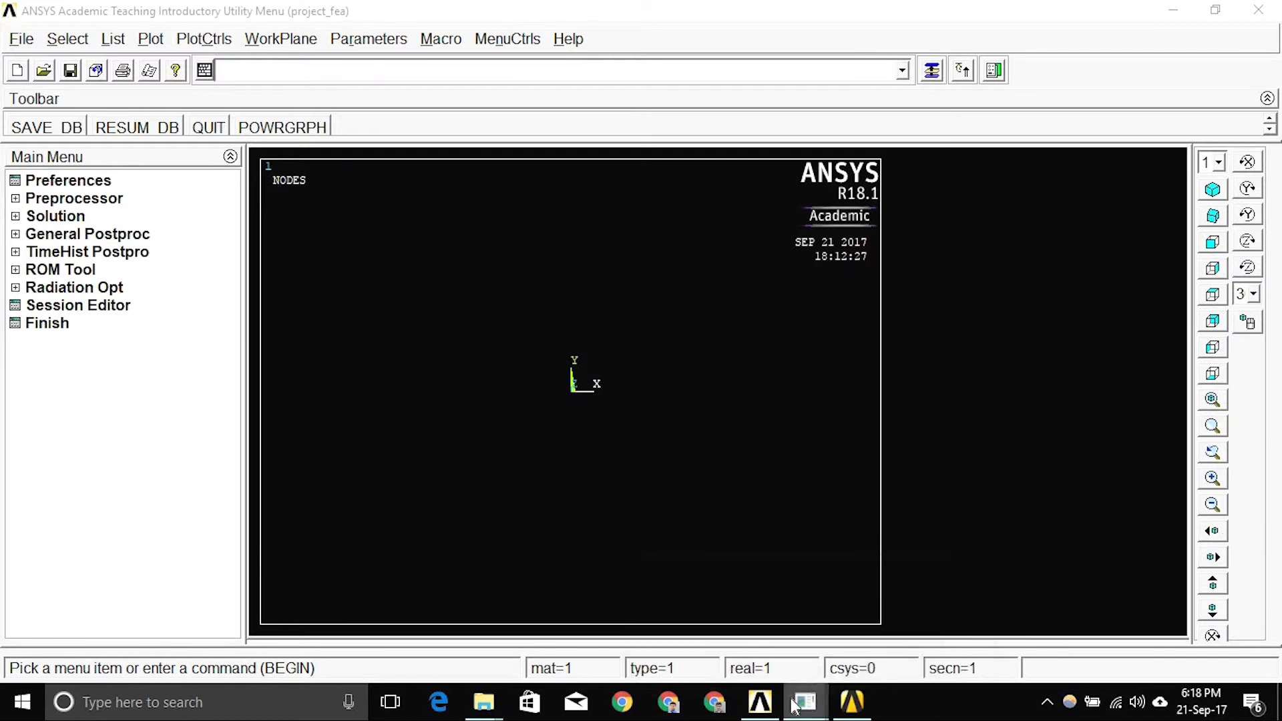
{"action": "left_click", "coordinate": [809, 702]}
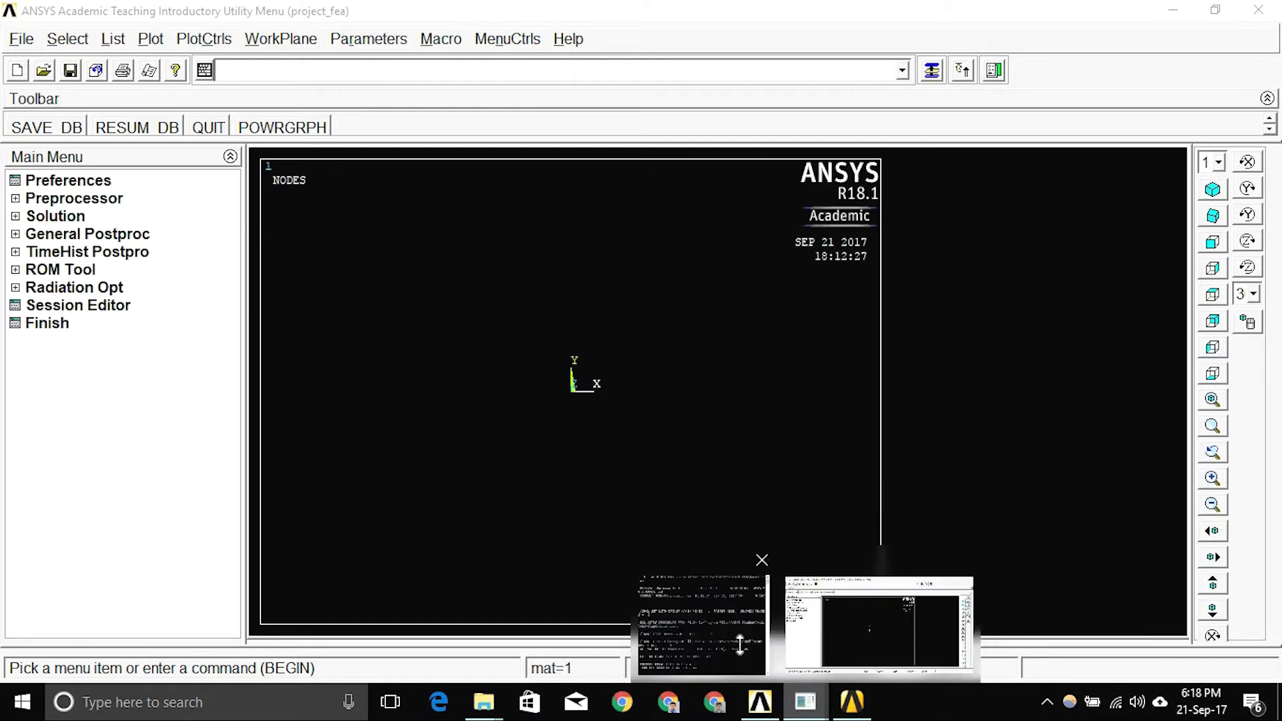
{"action": "left_click", "coordinate": [741, 642]}
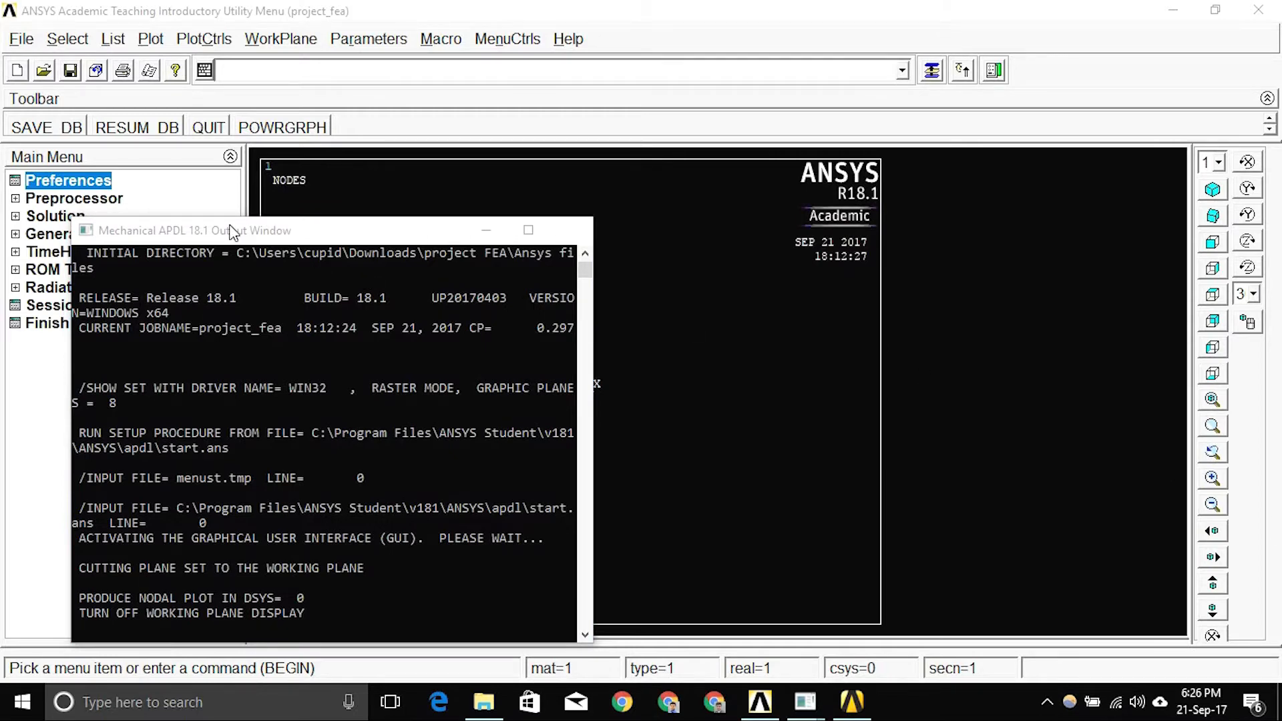
{"action": "left_click", "coordinate": [491, 234]}
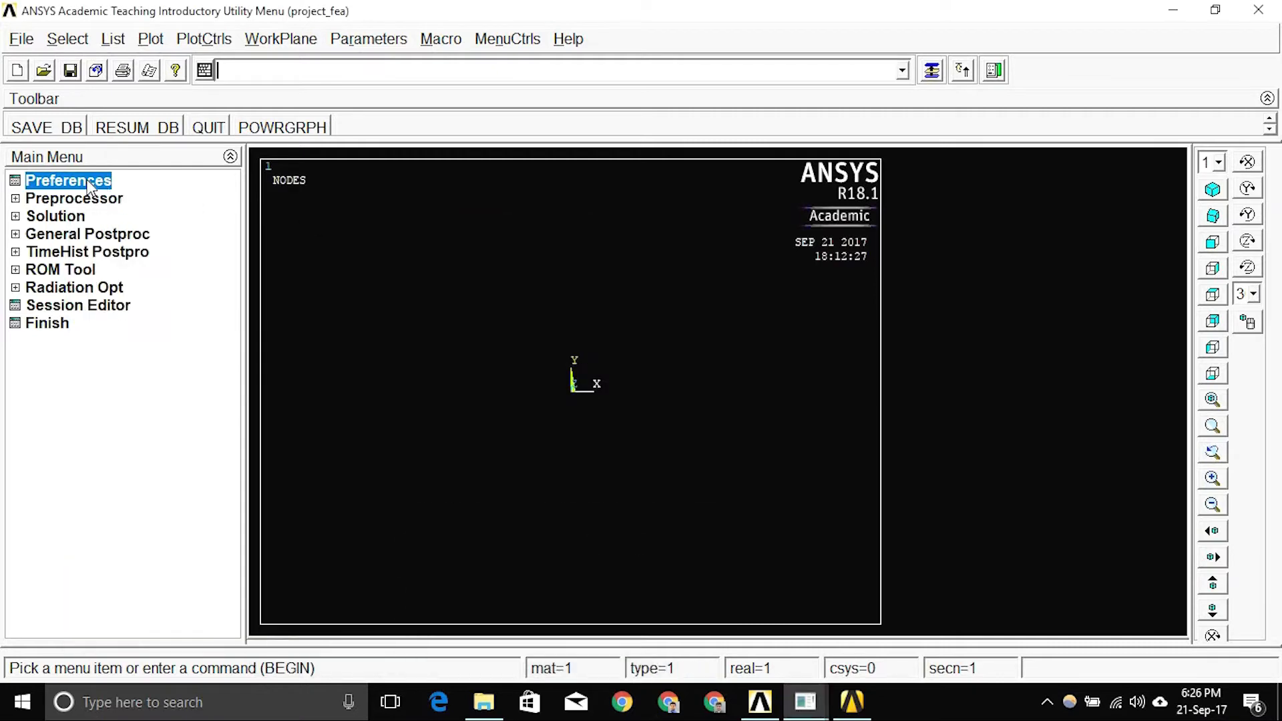
{"action": "left_click", "coordinate": [90, 186]}
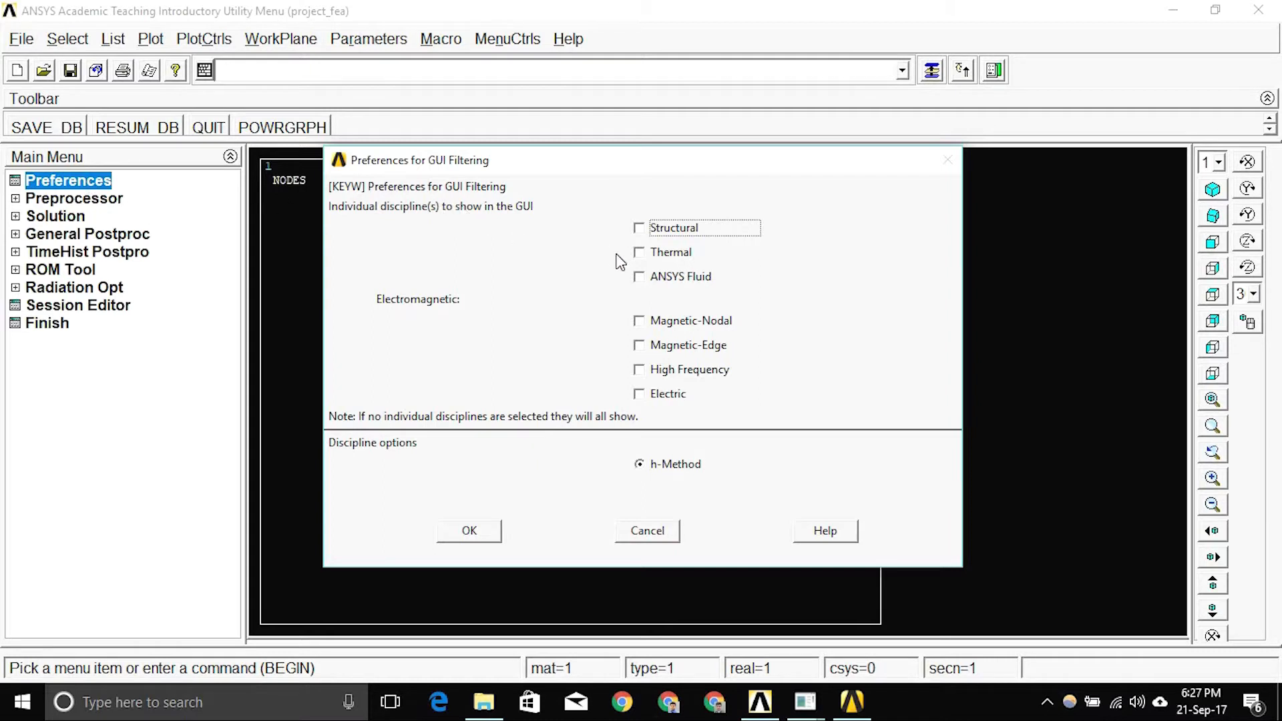
Restrict the GUI filter to the Thermal discipline only.
{"action": "left_click", "coordinate": [640, 254]}
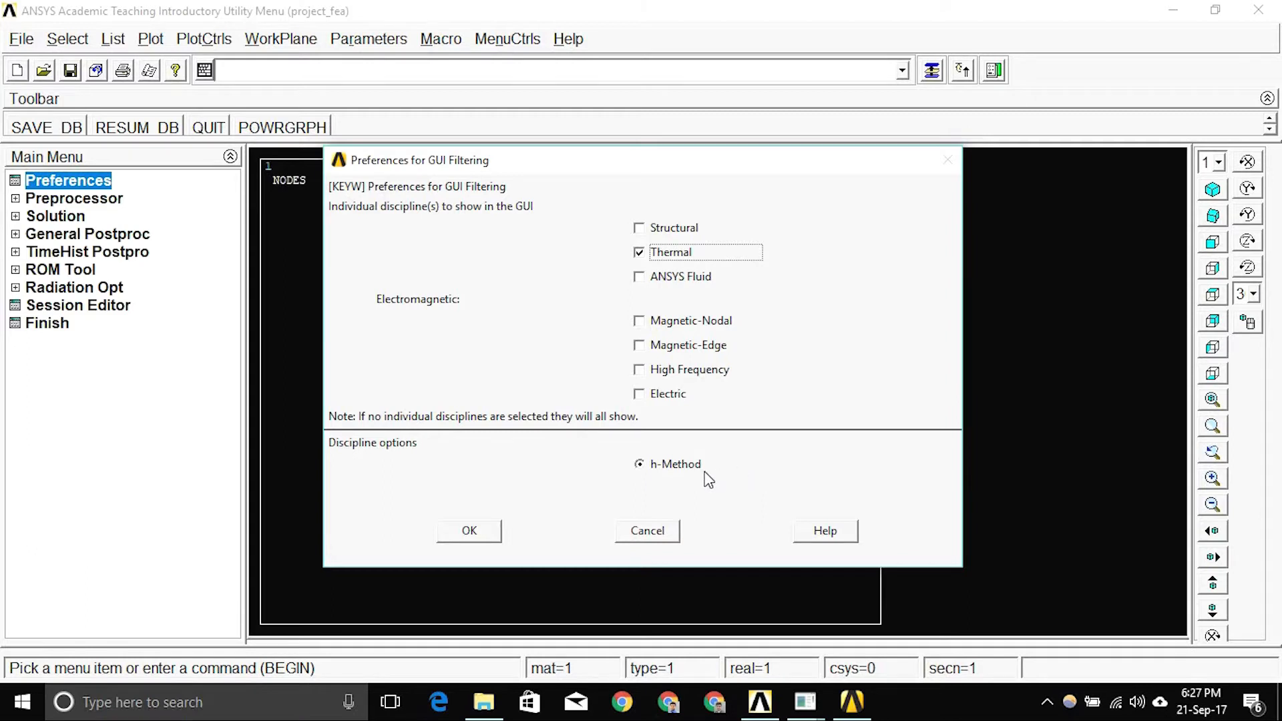
{"action": "left_click", "coordinate": [470, 531]}
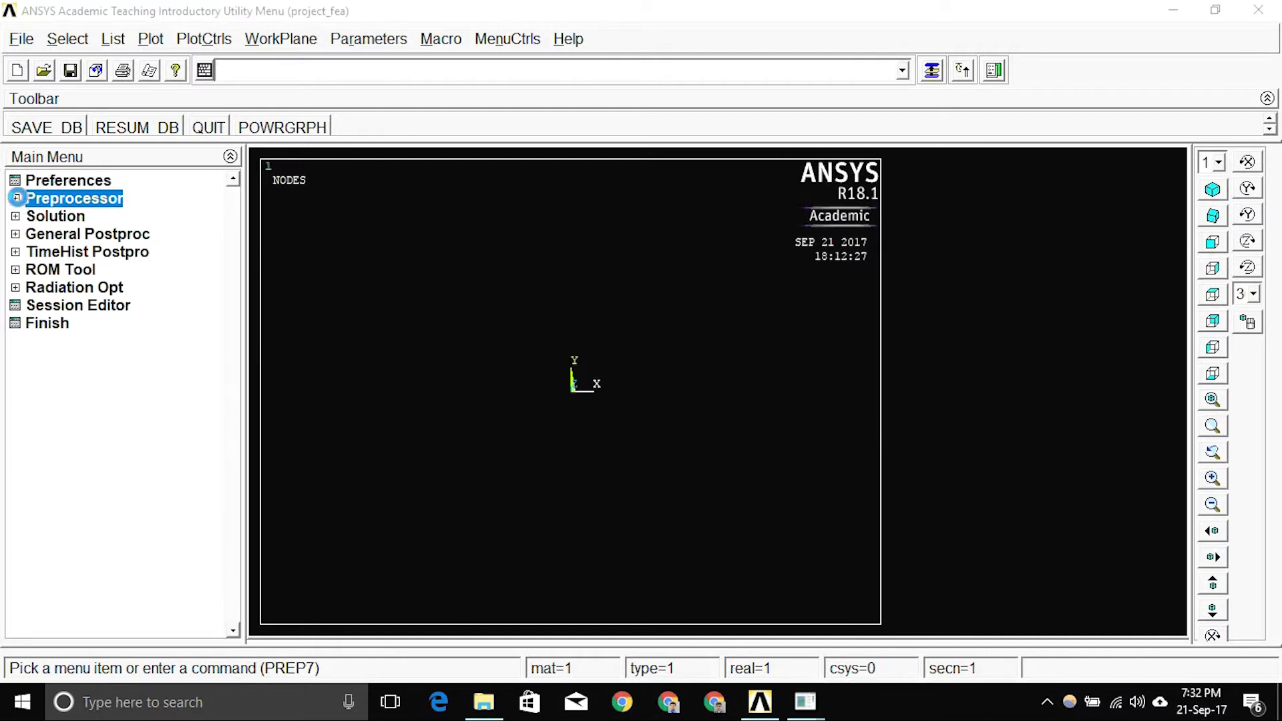
Expand Preprocessor > Element Type to list Add/Edit/Delete and related options.
{"action": "left_click", "coordinate": [16, 199]}
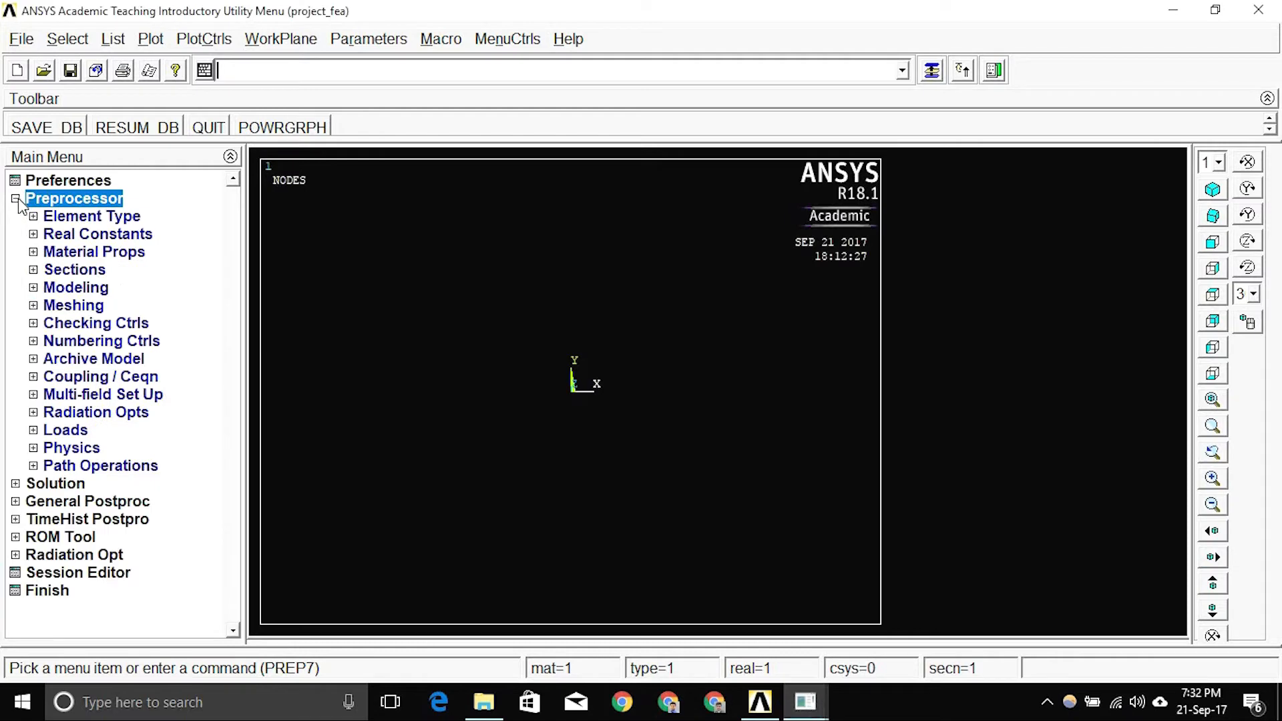
{"action": "left_click", "coordinate": [67, 220]}
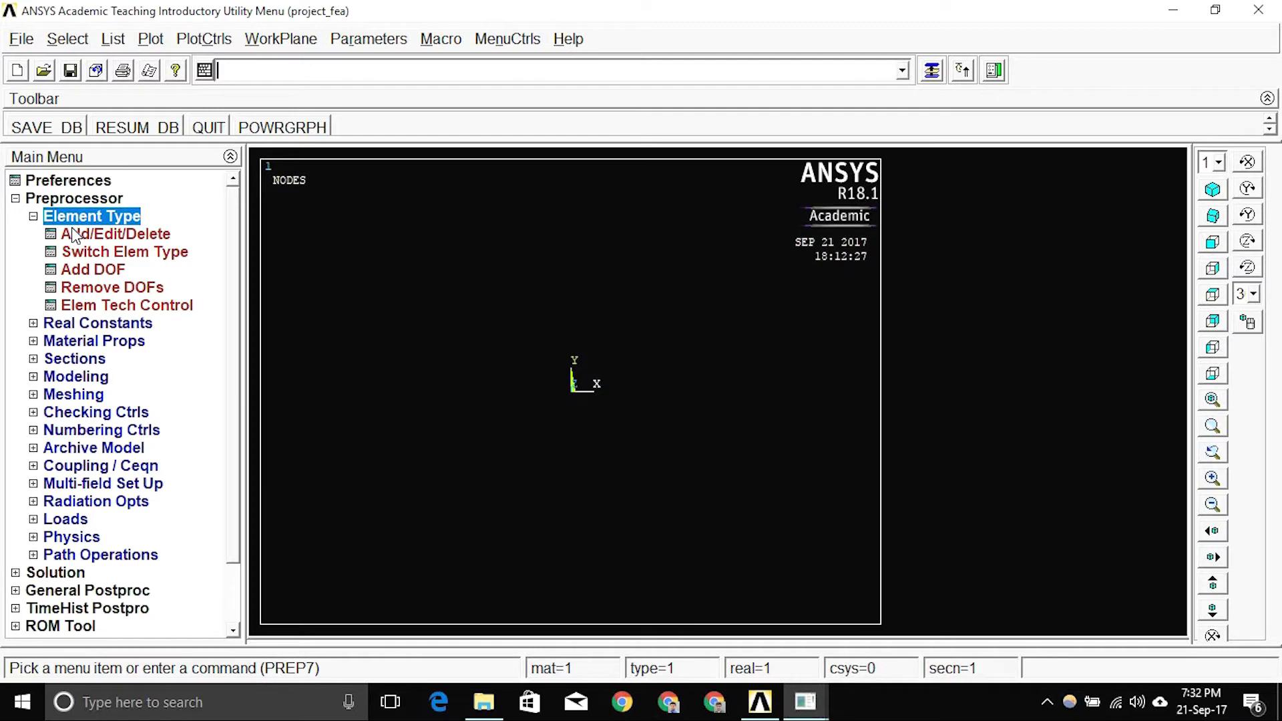
{"action": "left_click", "coordinate": [577, 46]}
Go from Basic Analysis Guide via 1.1.2 Defining Element Types to the 2.2 Summary of Element Types page.
{"action": "left_click", "coordinate": [598, 70]}
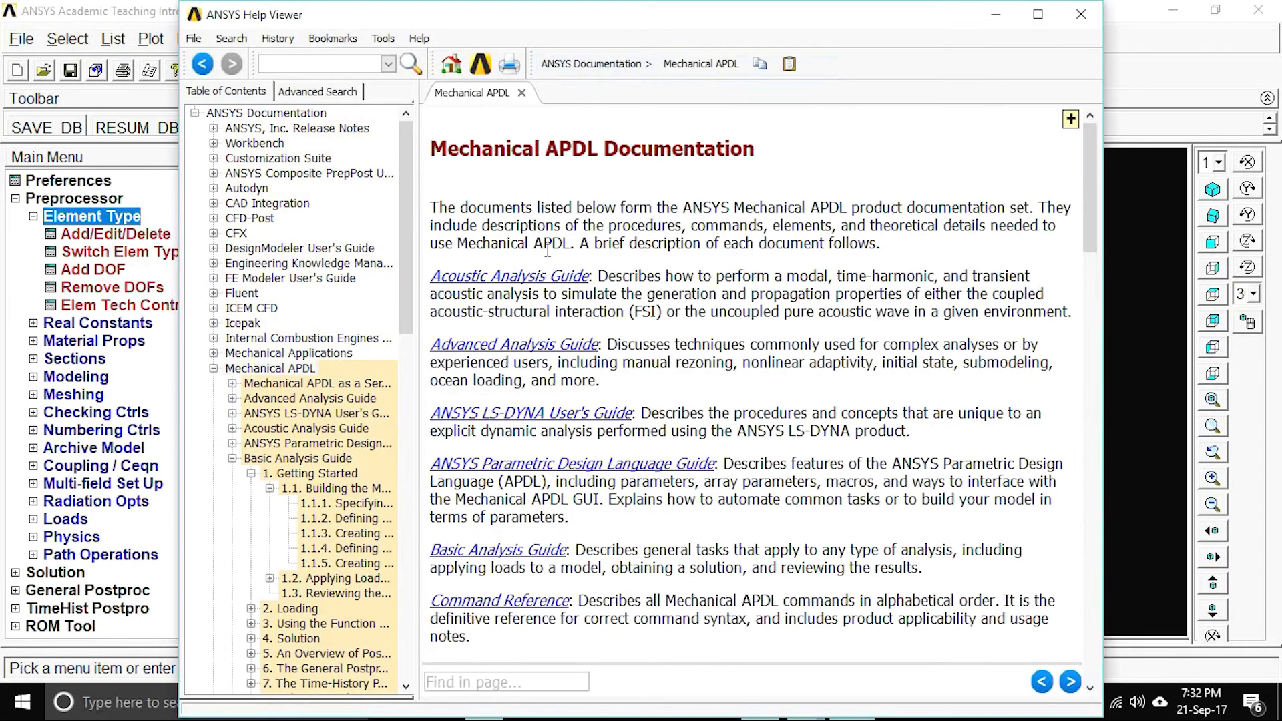
{"action": "left_click", "coordinate": [507, 551]}
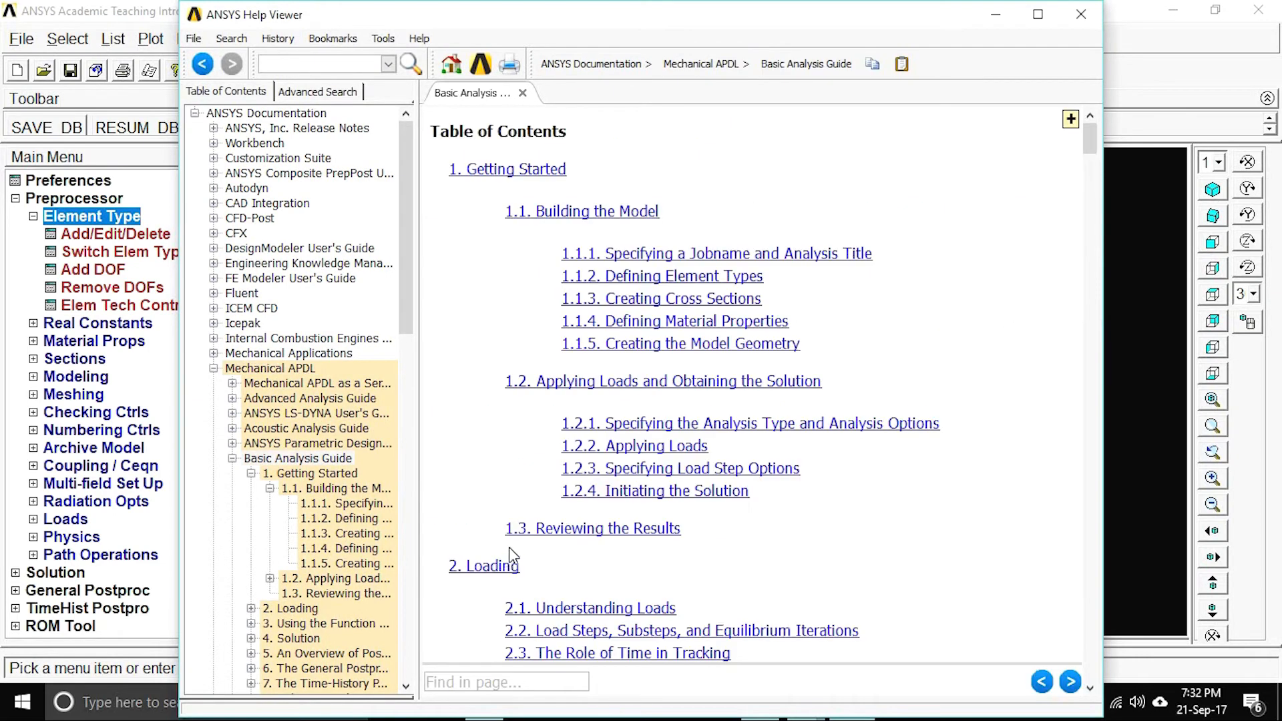
{"action": "left_click", "coordinate": [701, 276]}
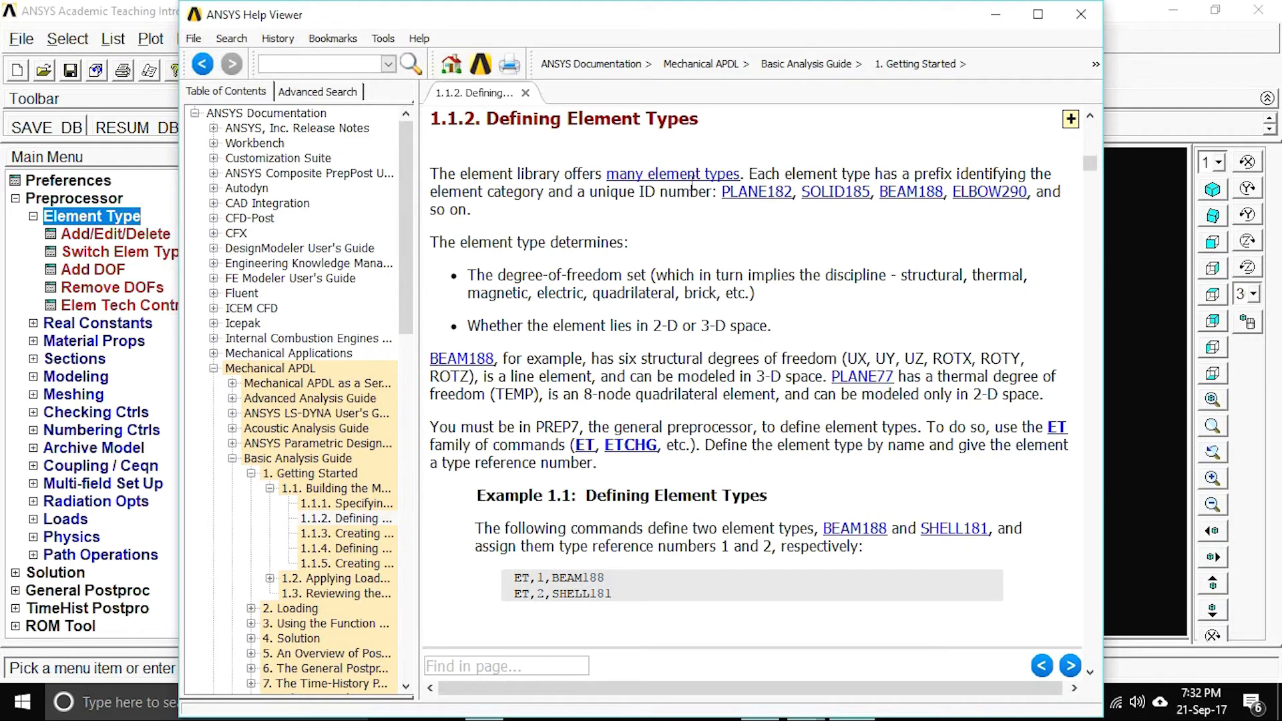
{"action": "left_click", "coordinate": [692, 177]}
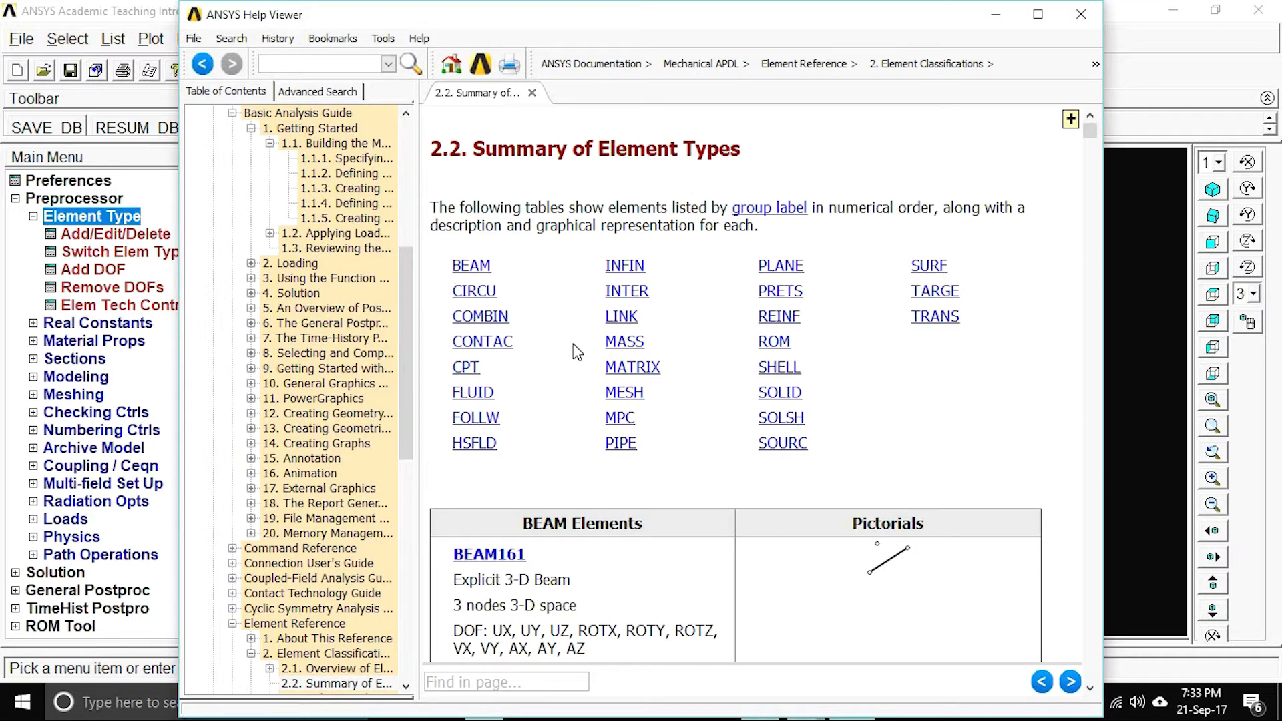
Review the SOLID element table, including SOLID70, then close the Help Viewer.
{"action": "left_click", "coordinate": [791, 399]}
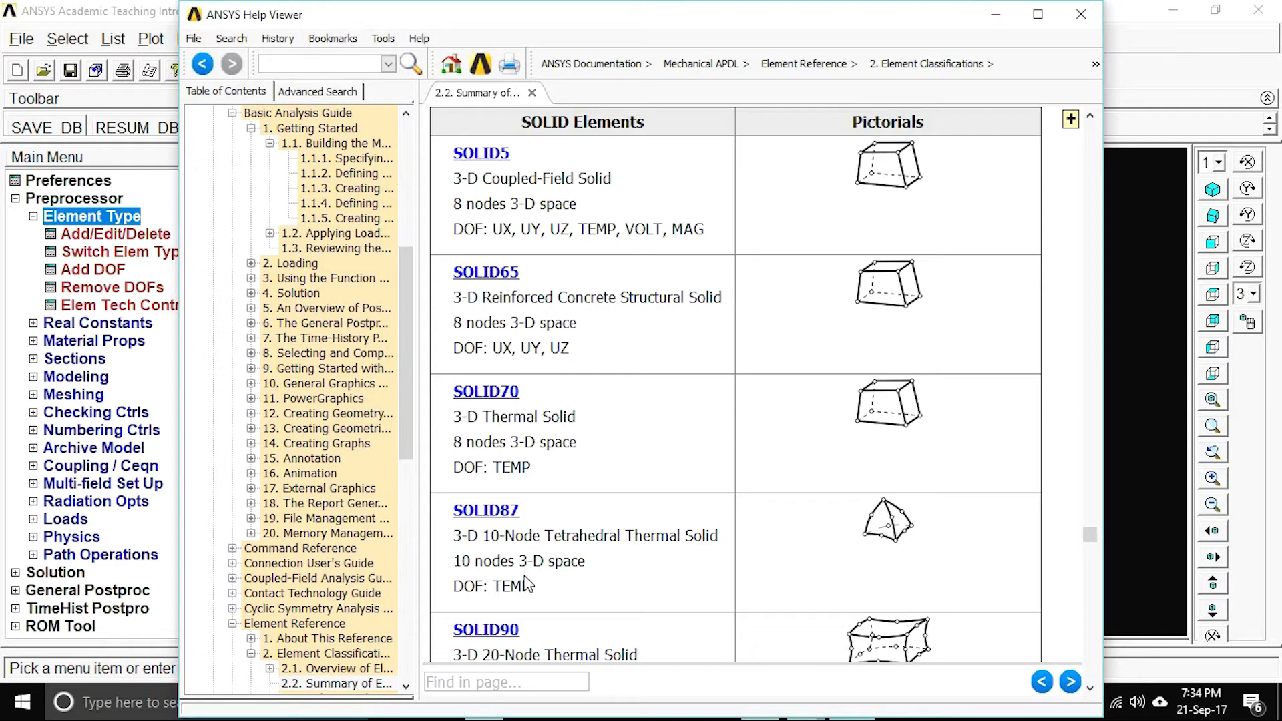
{"action": "scroll", "coordinate": [518, 582], "scroll_direction": "down", "scroll_amount": 1}
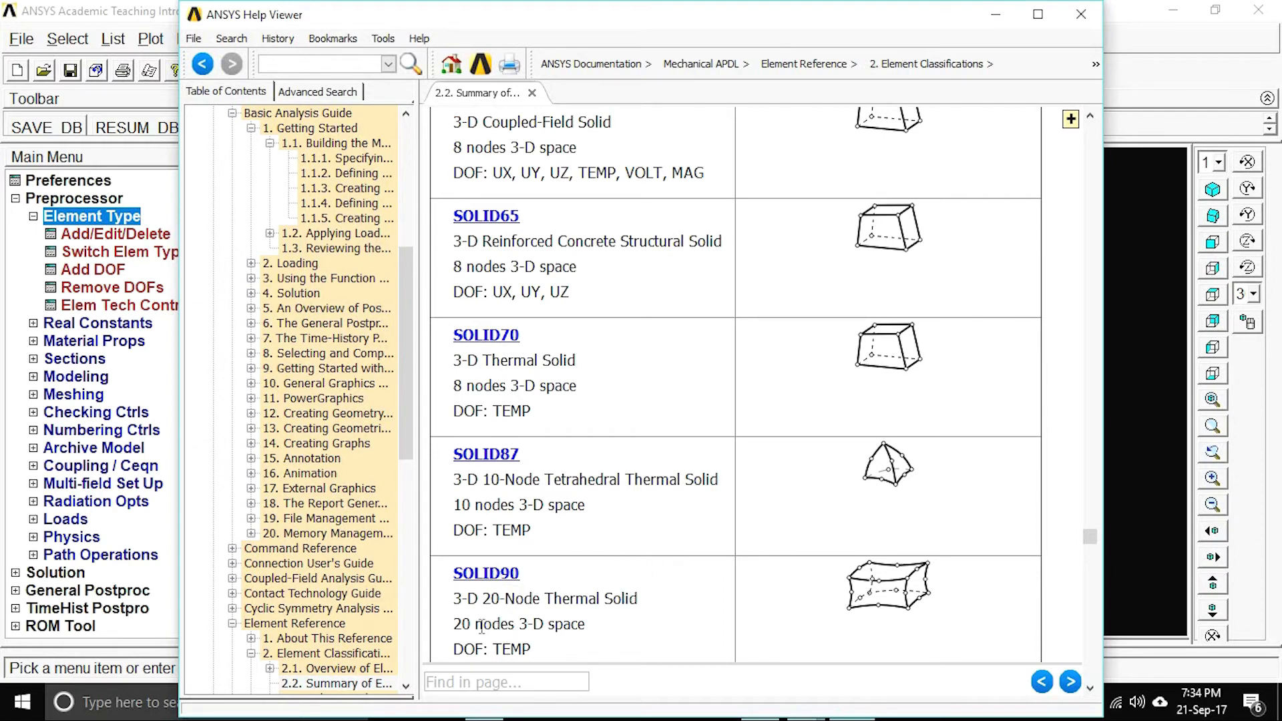
{"action": "scroll", "coordinate": [481, 627], "scroll_direction": "down", "scroll_amount": 3}
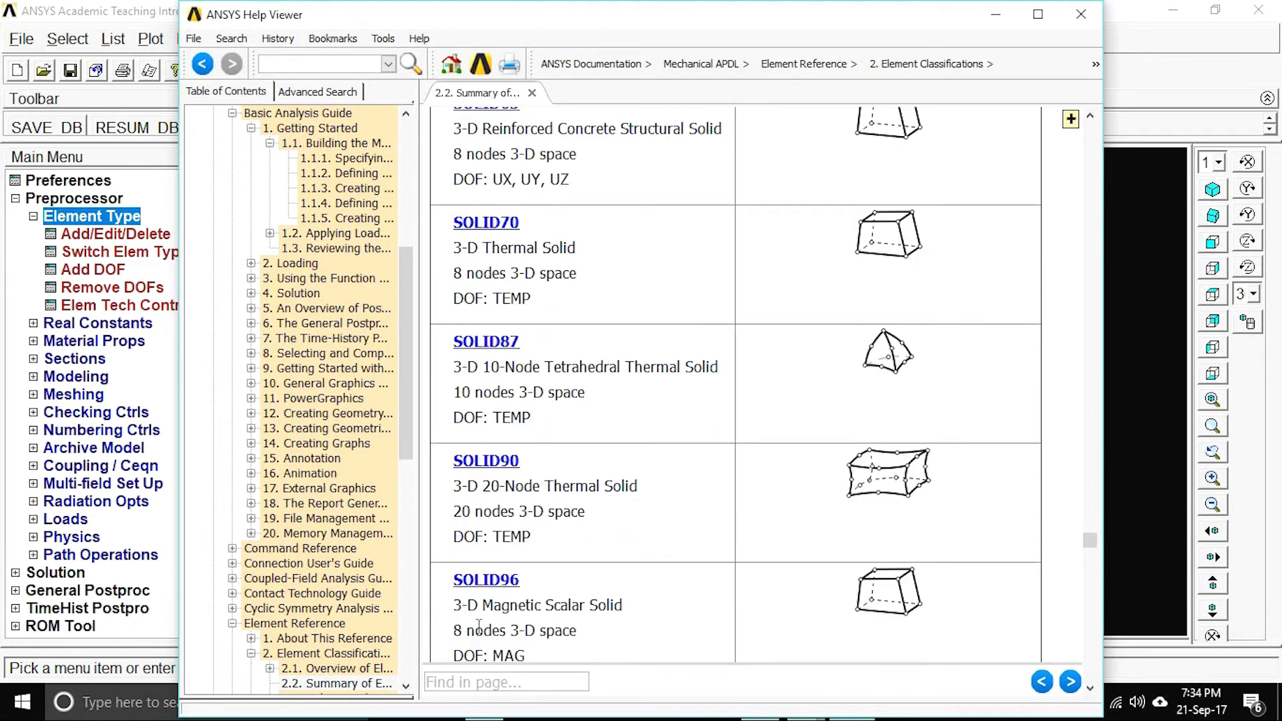
{"action": "scroll", "coordinate": [490, 614], "scroll_direction": "up", "scroll_amount": 1}
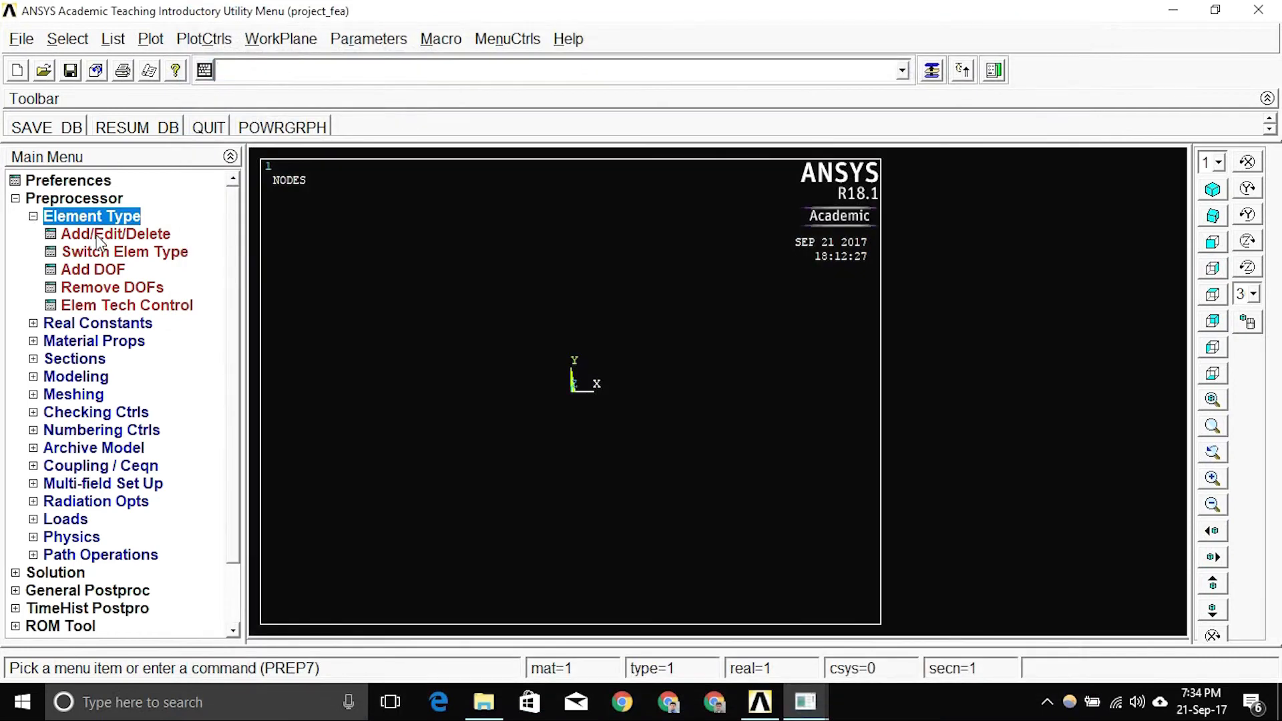
{"action": "left_click", "coordinate": [98, 236]}
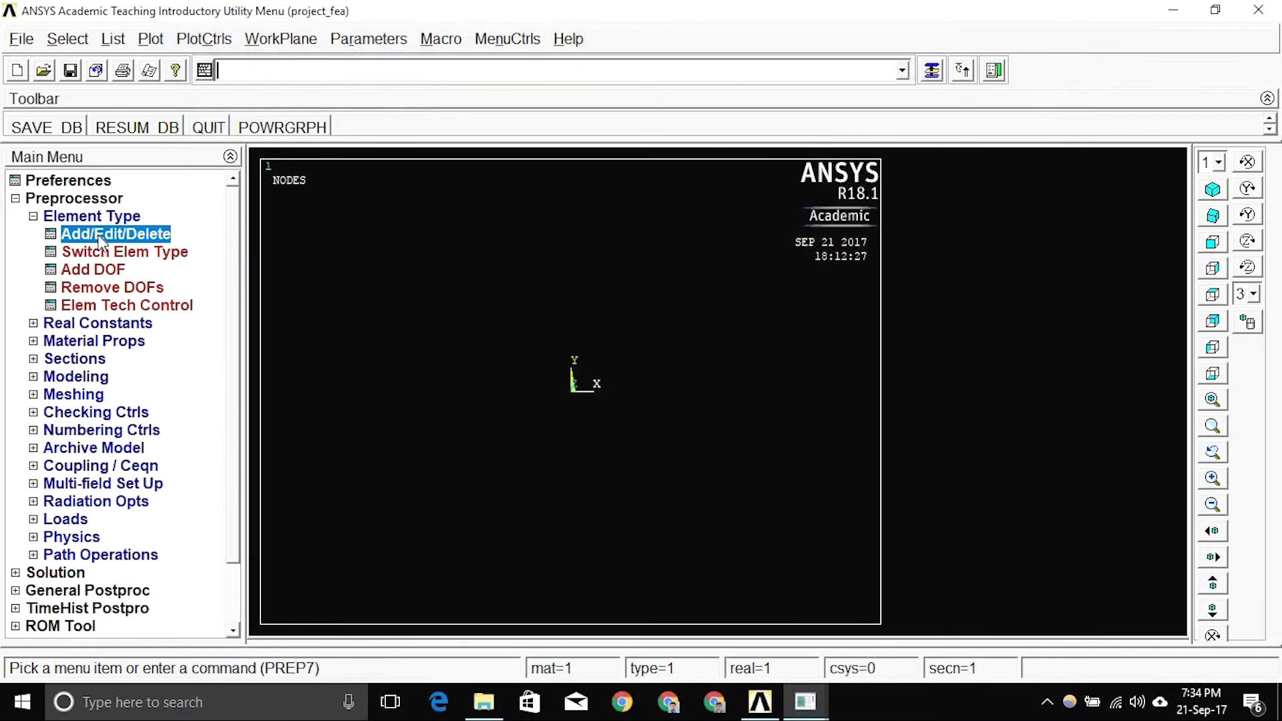
Add element type 1 as SOLID70 (Solid, 8node 70) and close the Element Types dialog.
{"action": "left_click", "coordinate": [206, 488]}
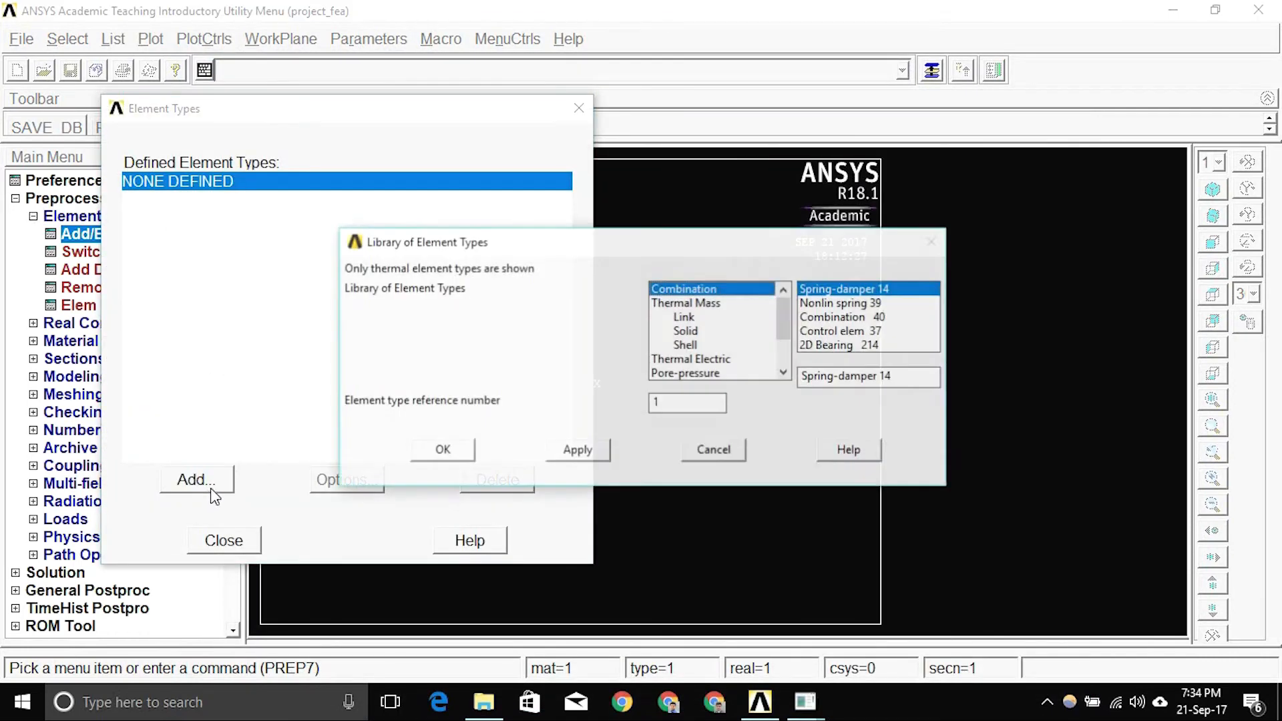
{"action": "left_click", "coordinate": [682, 334]}
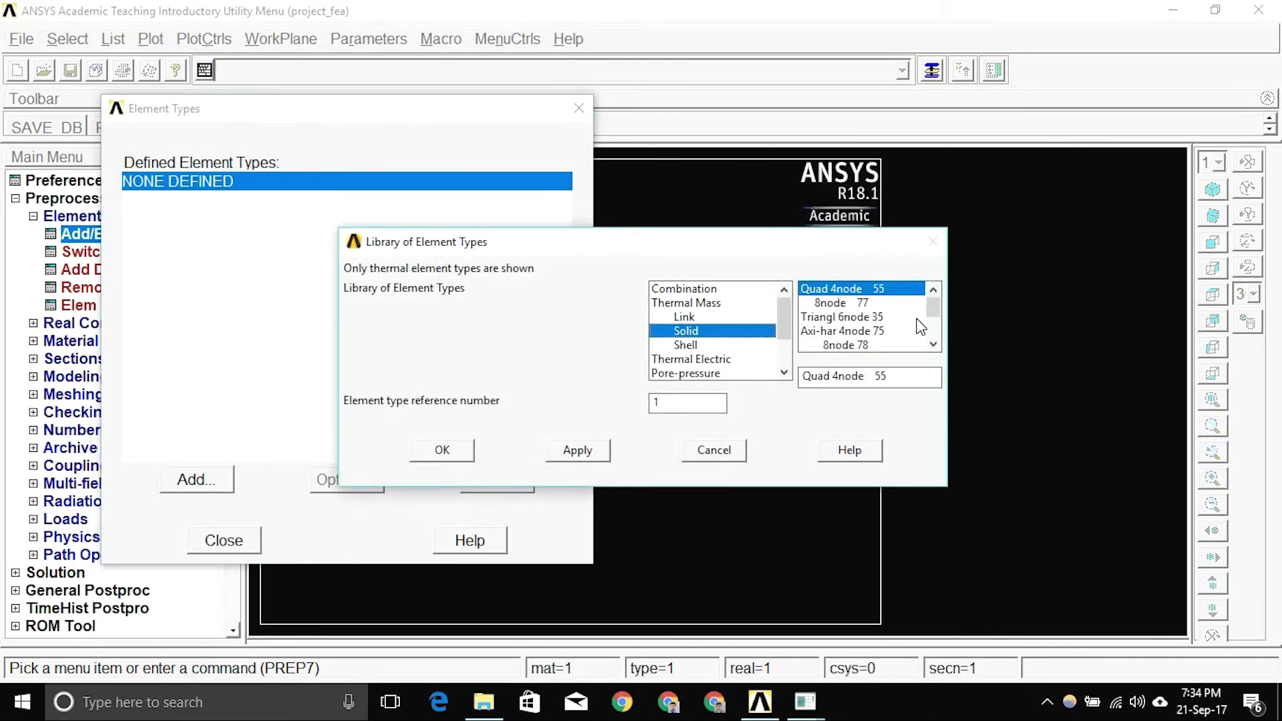
{"action": "left_click_drag", "start_coordinate": [933, 309], "coordinate": [933, 319]}
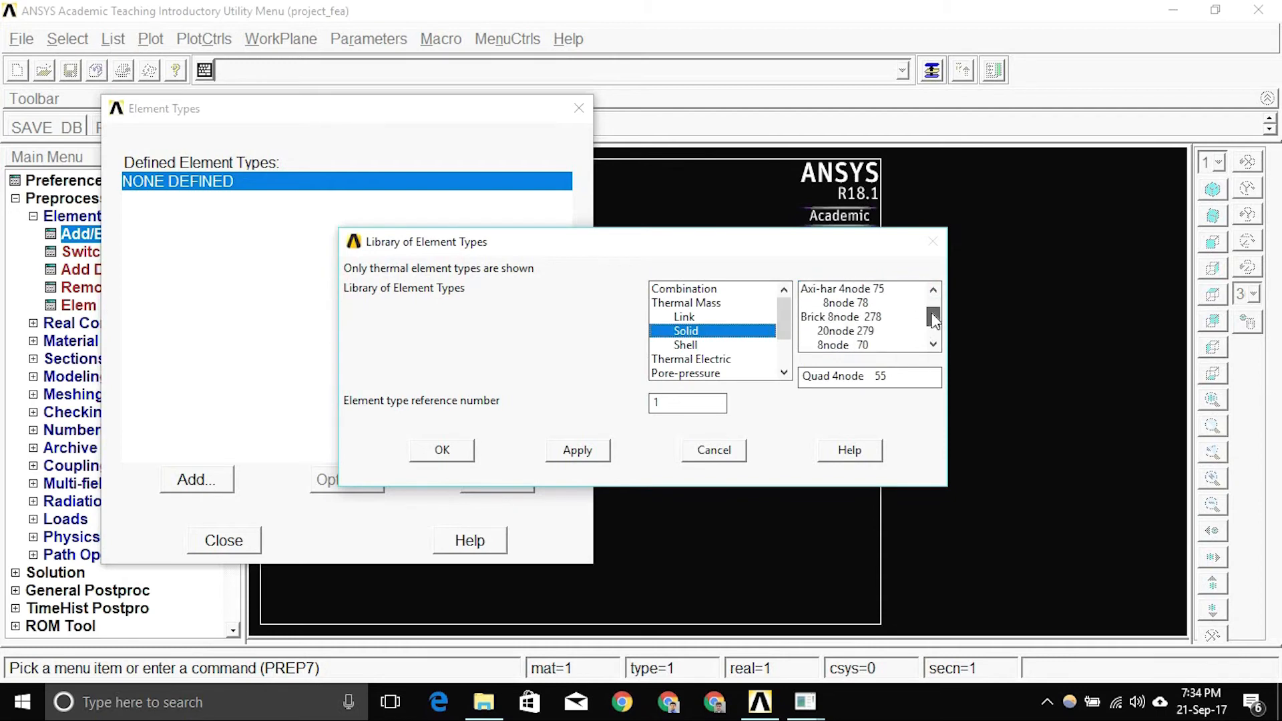
{"action": "left_click", "coordinate": [859, 345]}
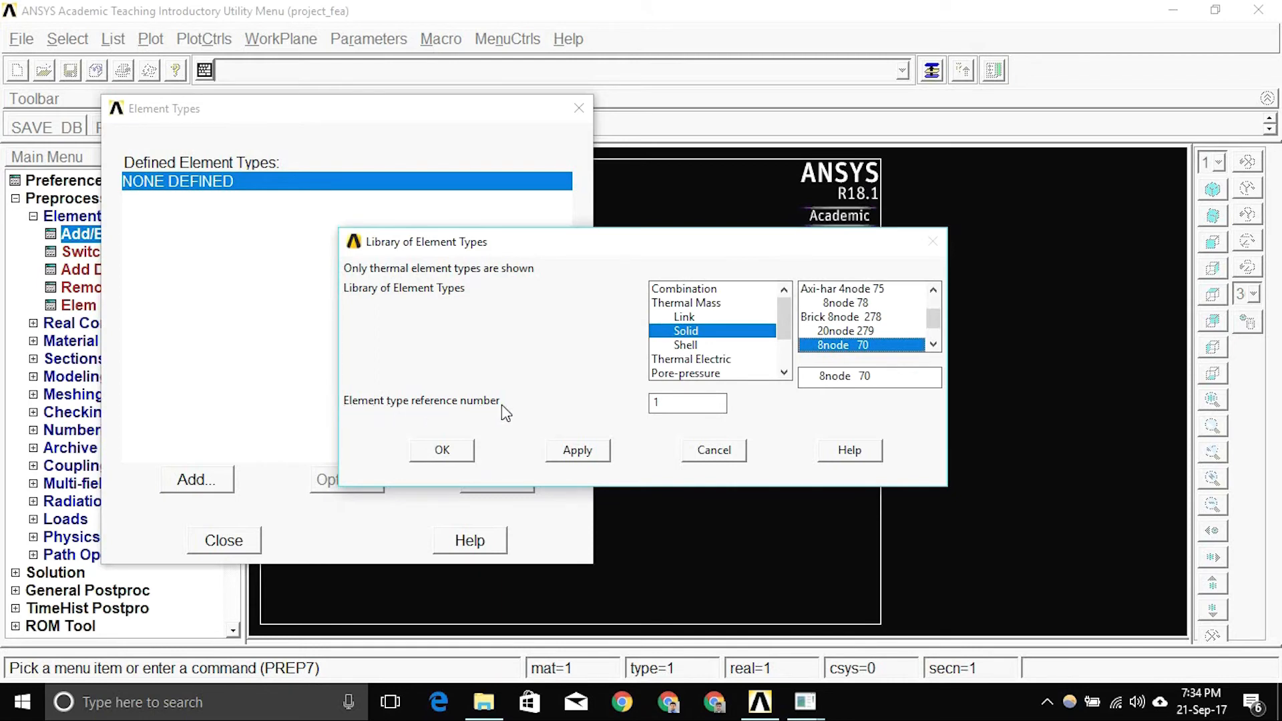
{"action": "left_click", "coordinate": [656, 403]}
{"action": "left_click", "coordinate": [461, 455]}
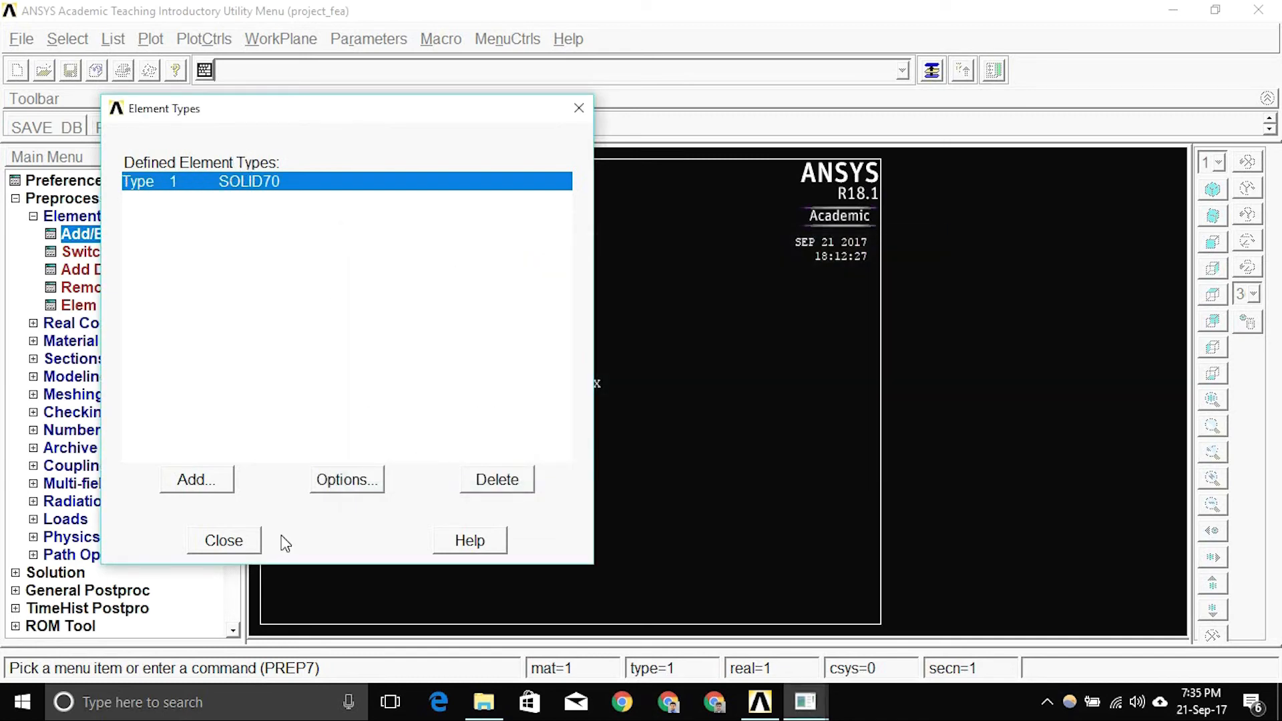
{"action": "left_click", "coordinate": [251, 539]}
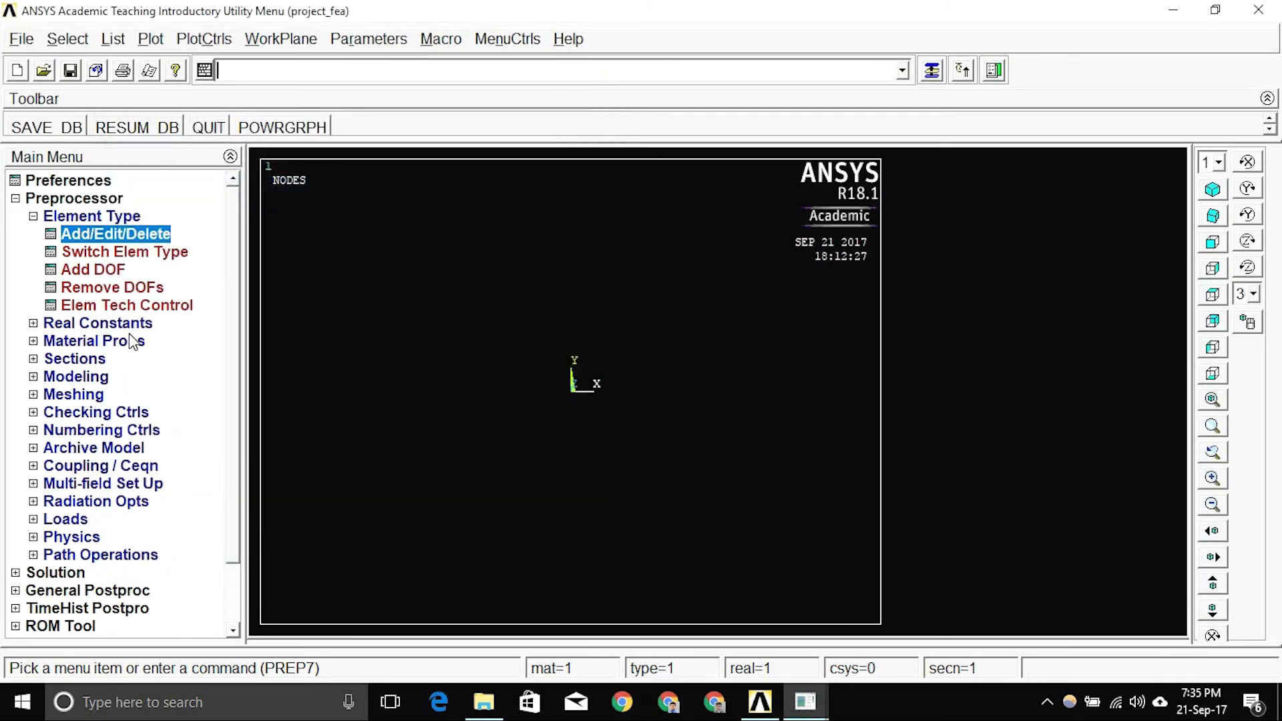
Give Material Model 1 isotropic thermal conductivity with KXX = 0.6.
{"action": "left_click", "coordinate": [107, 341]}
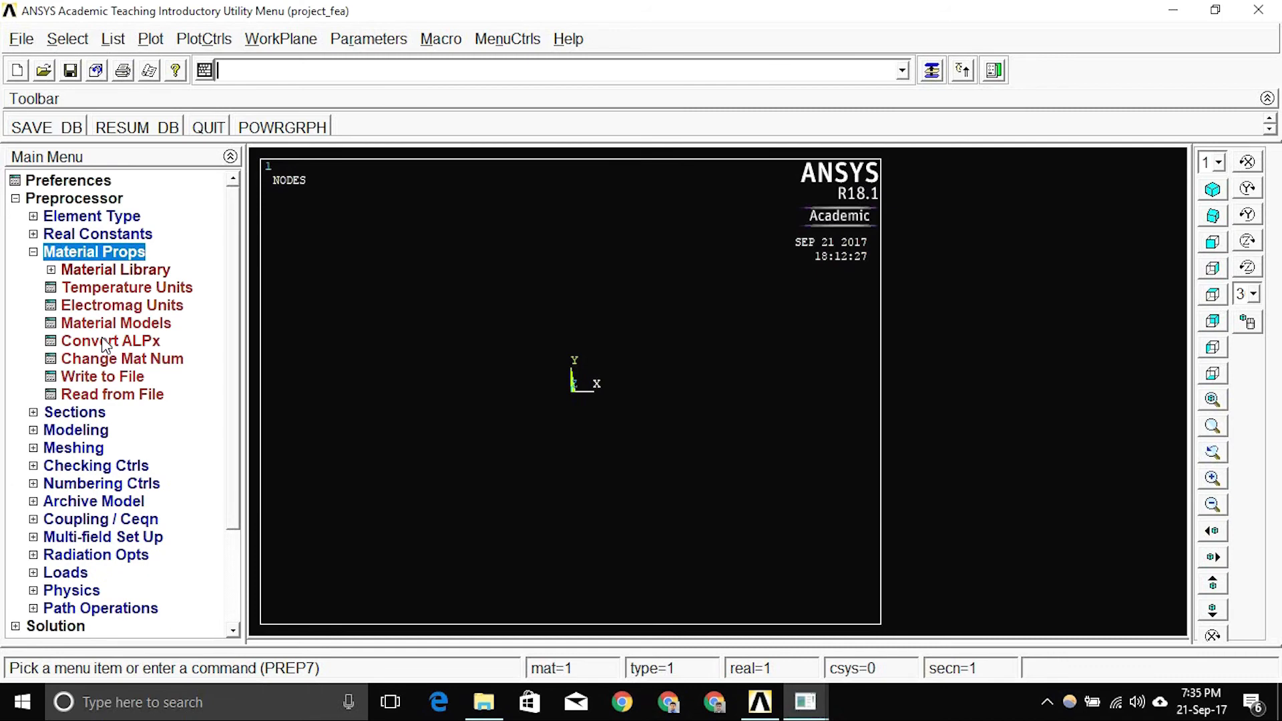
{"action": "double_click", "coordinate": [109, 327]}
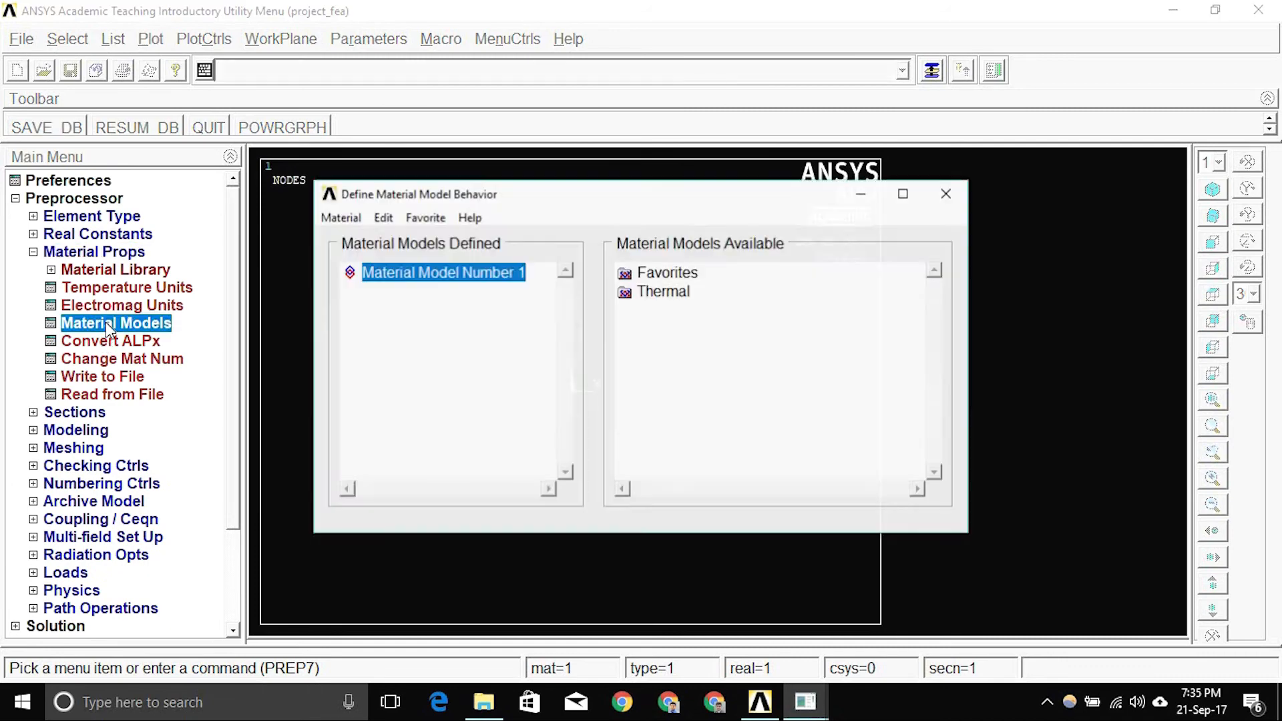
{"action": "double_click", "coordinate": [668, 292]}
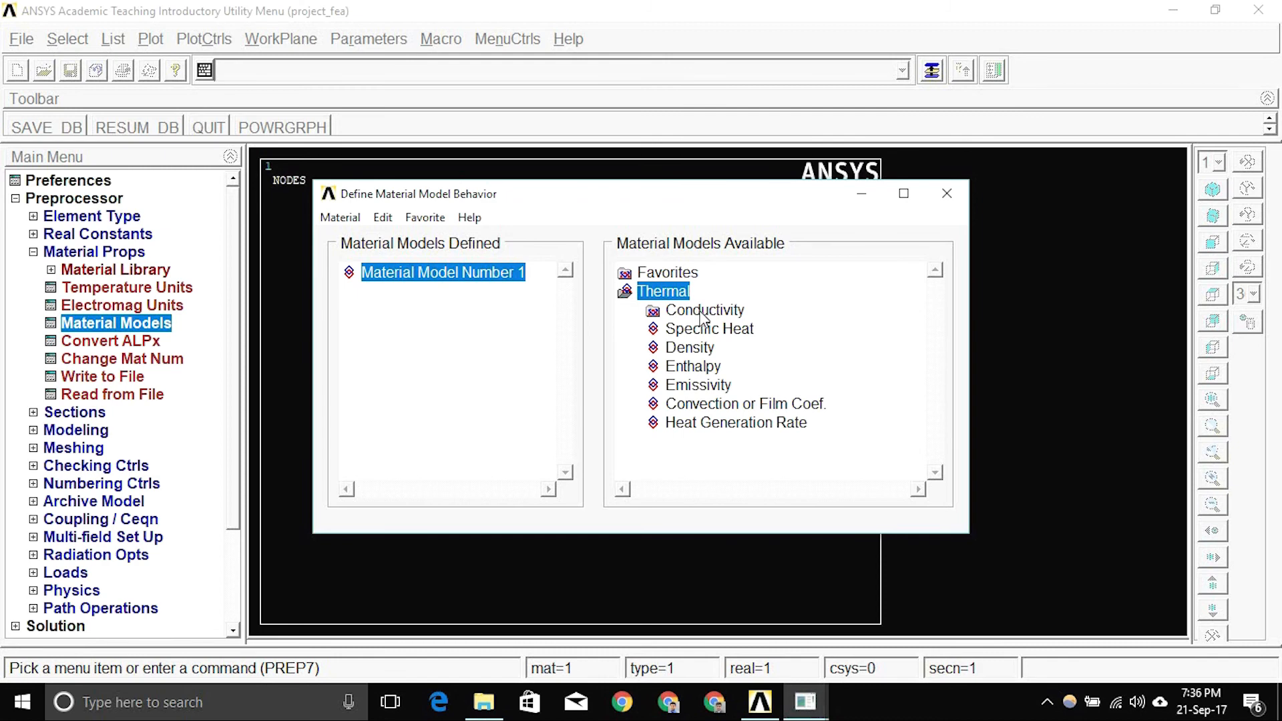
{"action": "double_click", "coordinate": [701, 312]}
{"action": "double_click", "coordinate": [713, 331]}
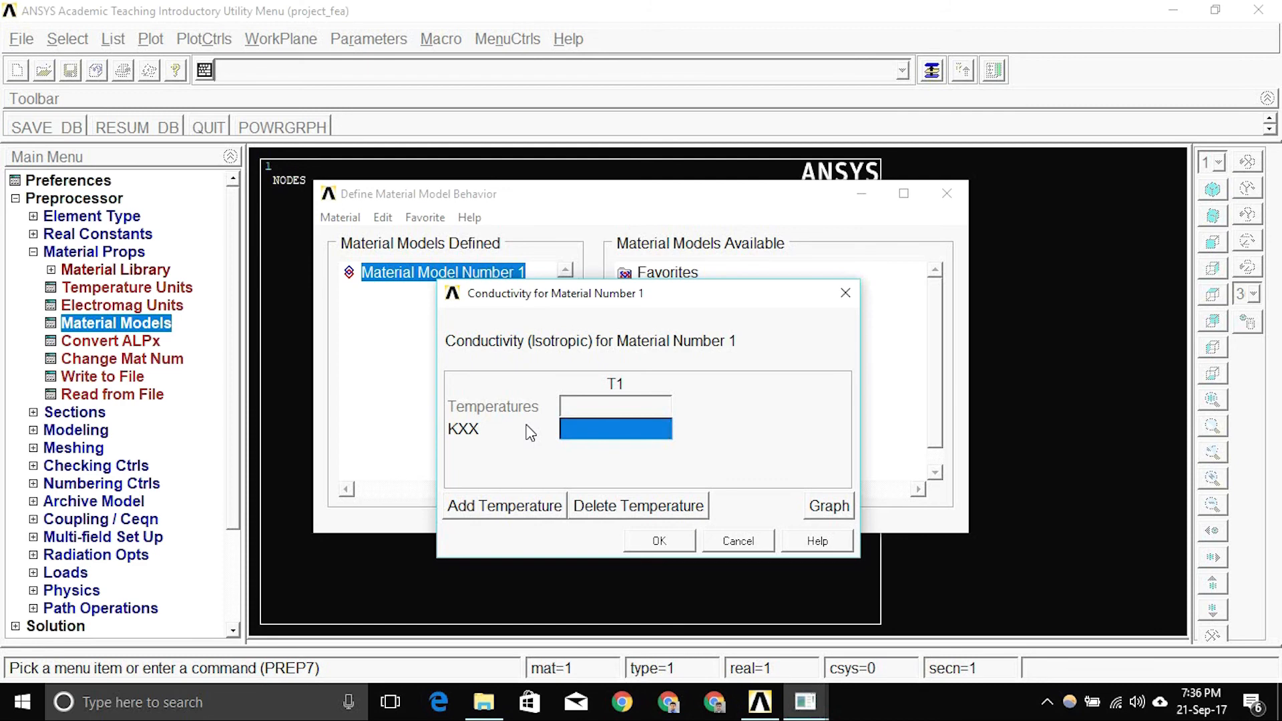
{"action": "type", "text": "0.6"}
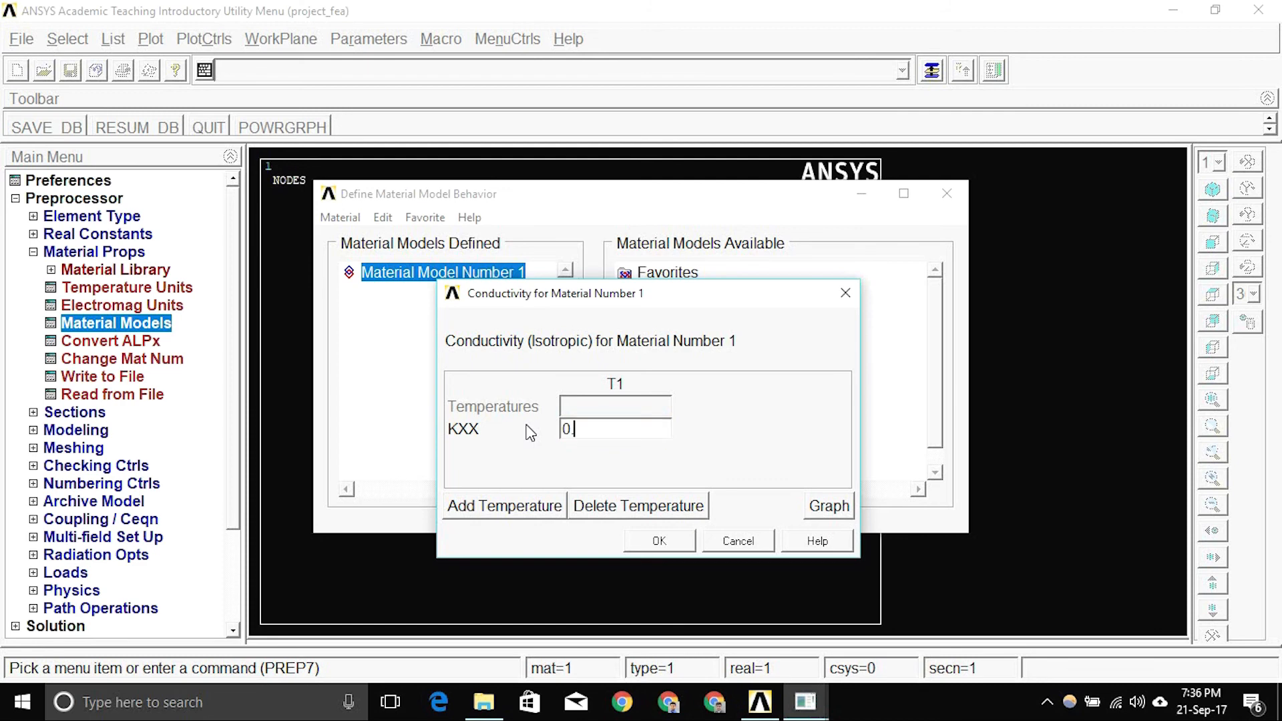
{"action": "left_click", "coordinate": [659, 541]}
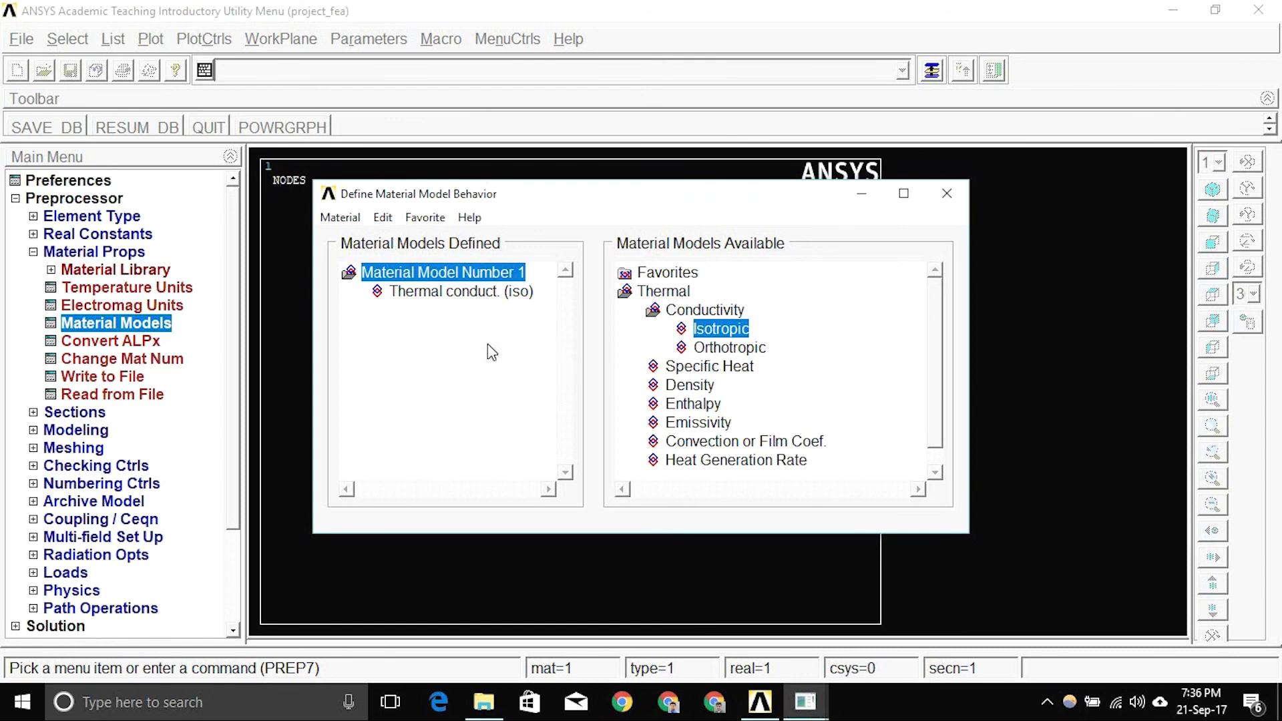
{"action": "left_click", "coordinate": [339, 223]}
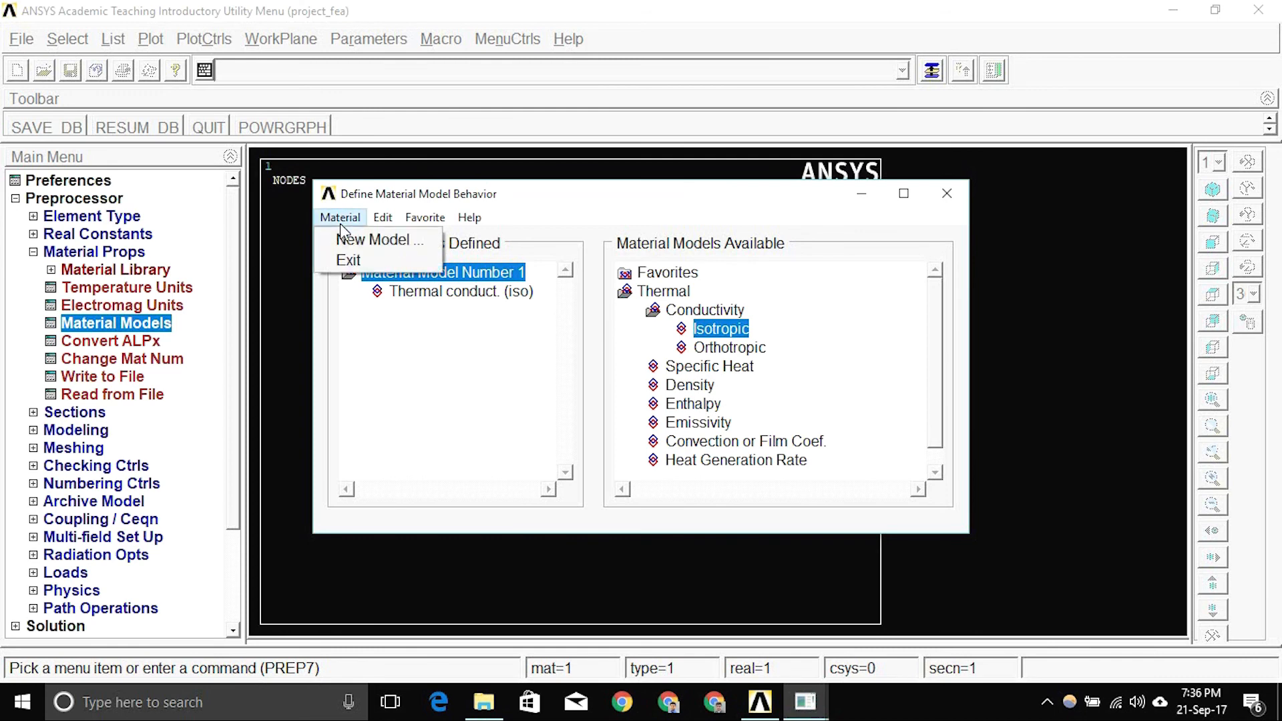
{"action": "left_click", "coordinate": [391, 354]}
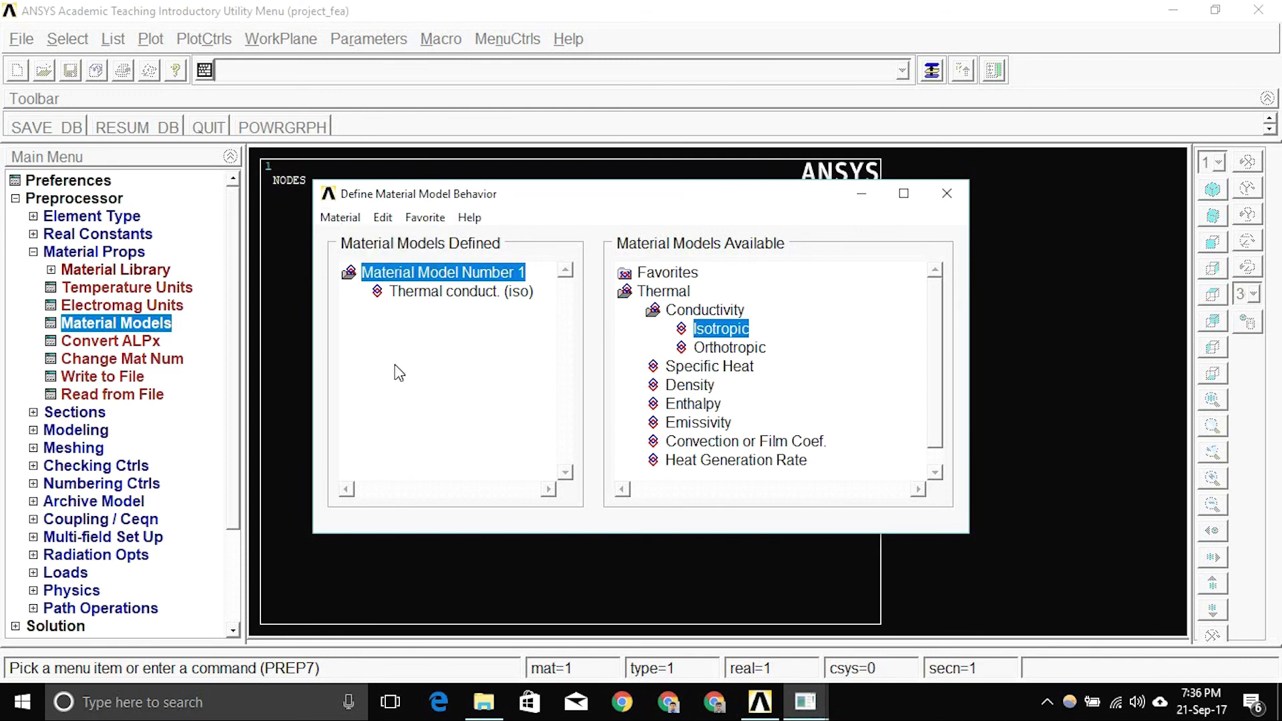